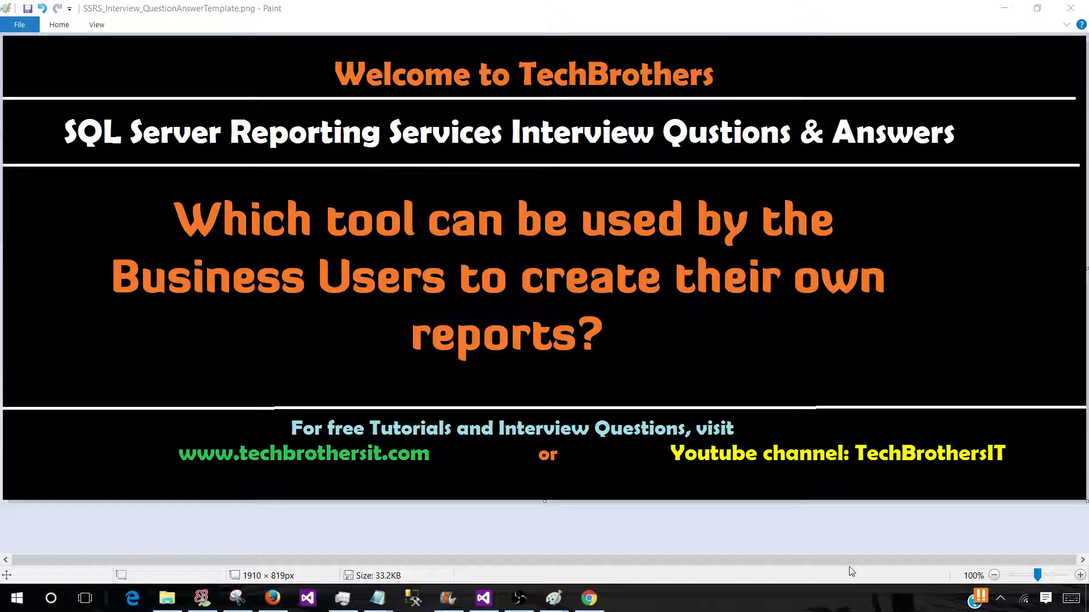
Step: Search Windows for 'report' and launch Report Builder 3.0 from the best match
right_click(16, 598)
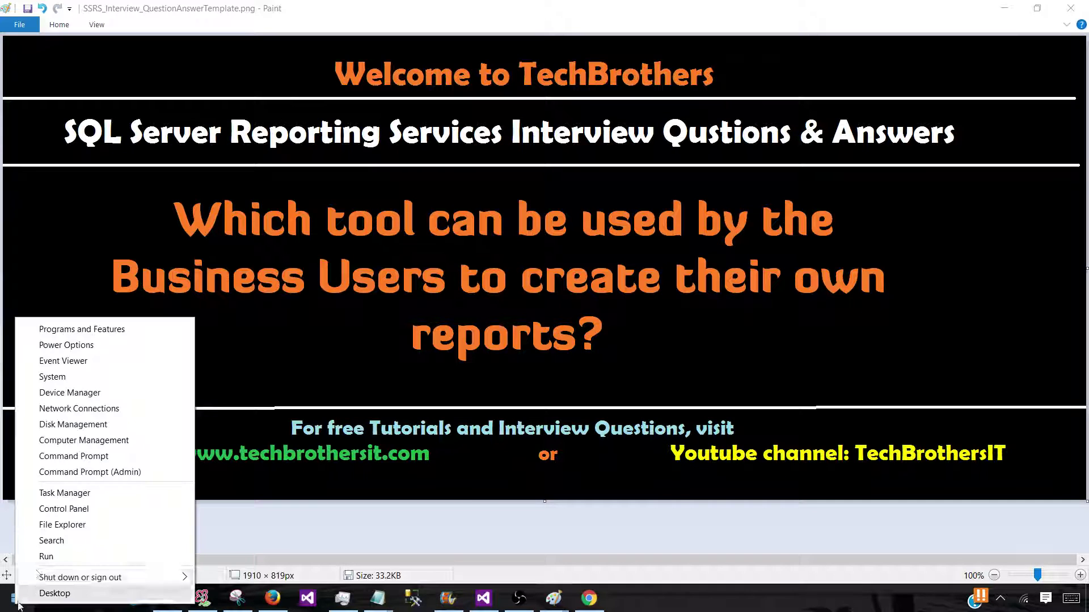
click(60, 542)
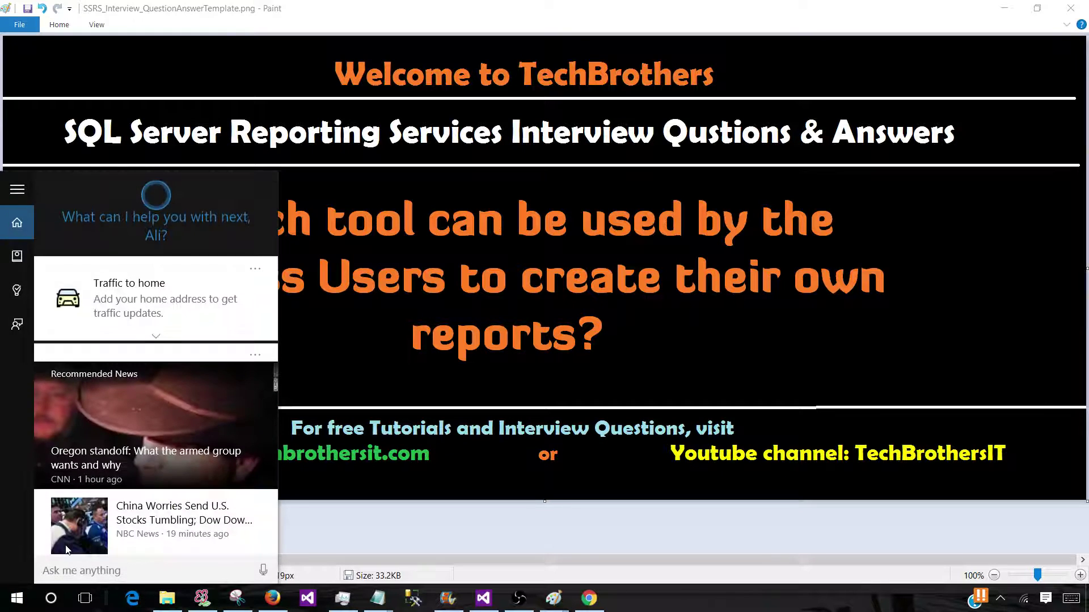
text(report)
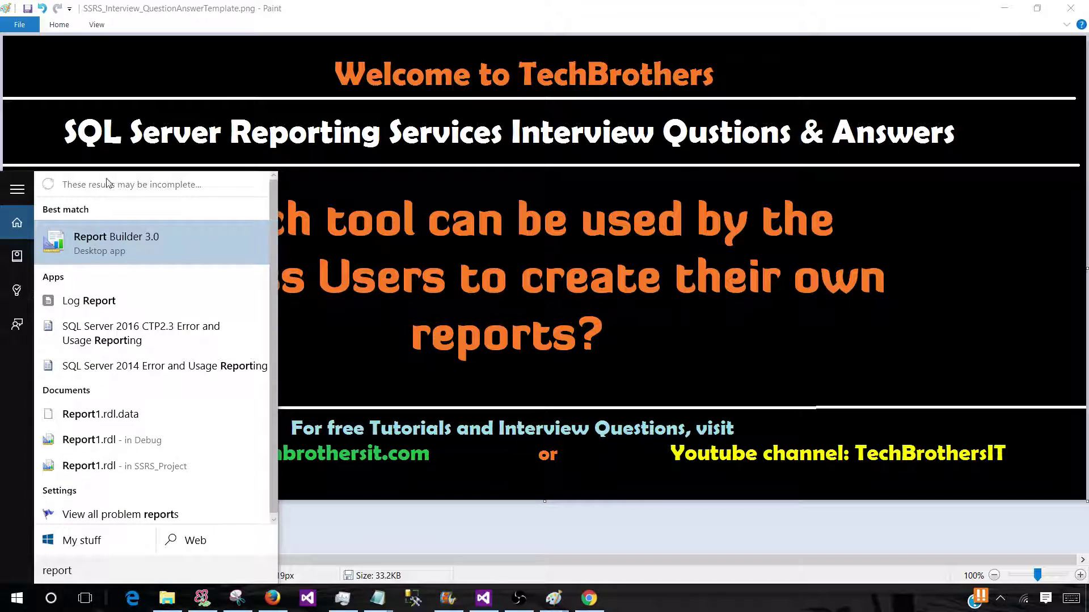
click(143, 244)
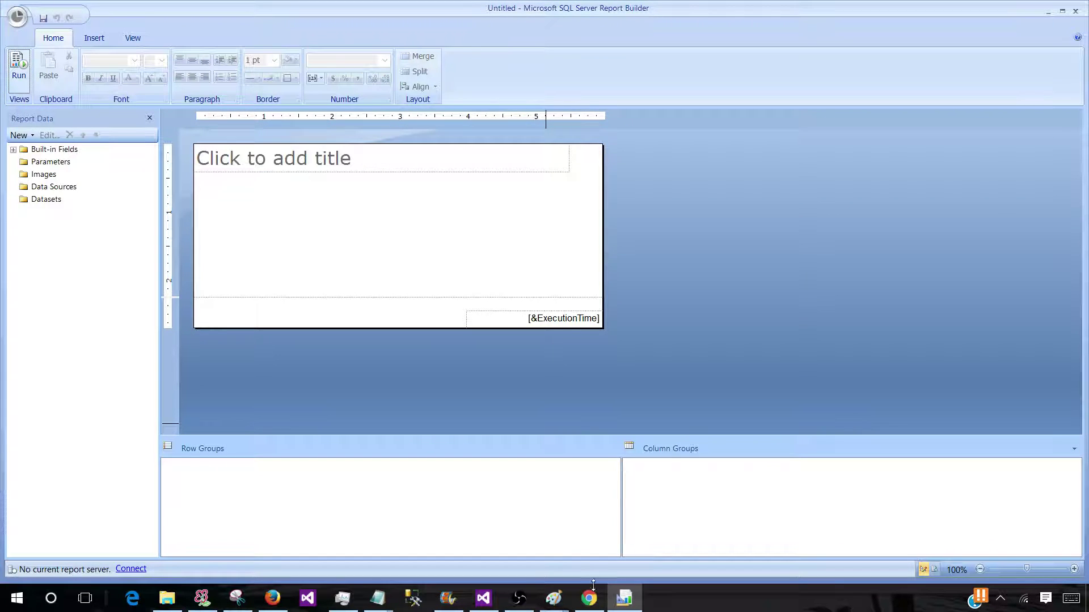
Step: Scroll the TechBrothersIT SSRS Video Tutorial page down to its 15 Report Builder tutorials
click(590, 596)
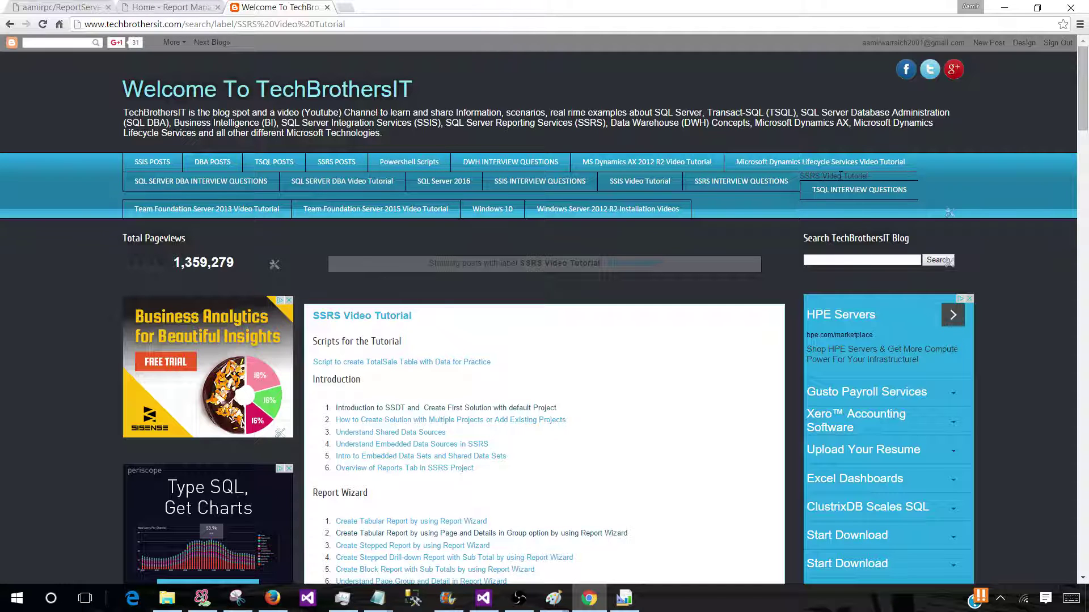
scroll(663, 386, down, 20)
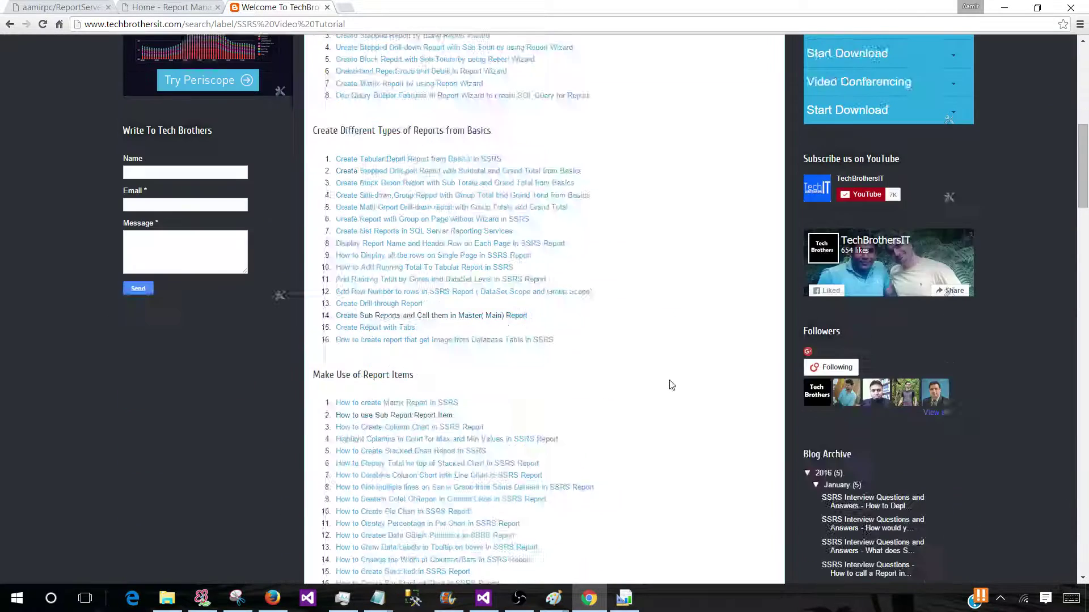
scroll(674, 376, down, 15)
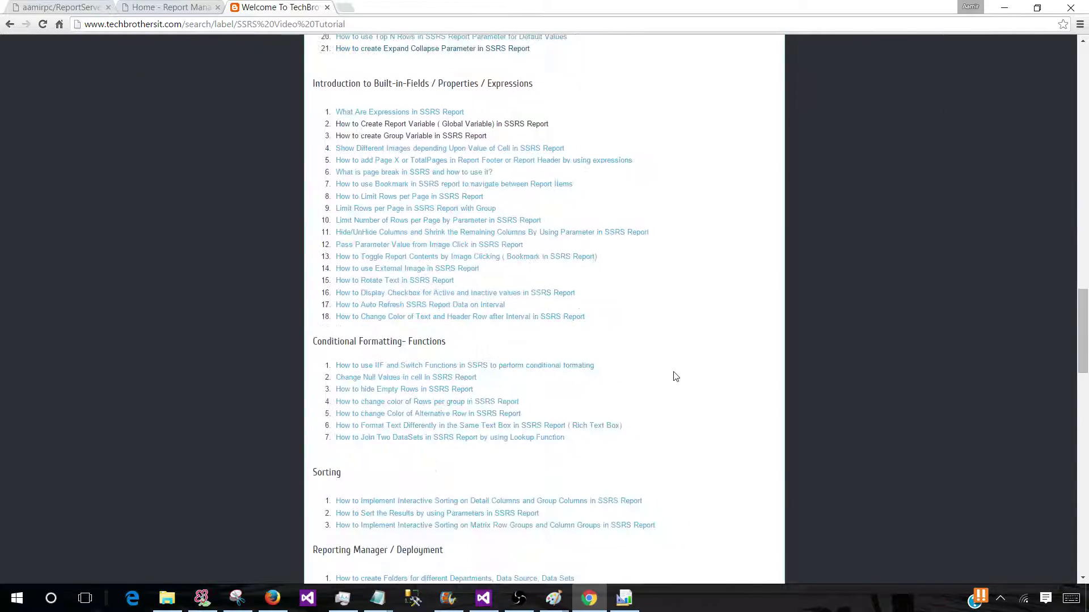
scroll(676, 377, down, 2)
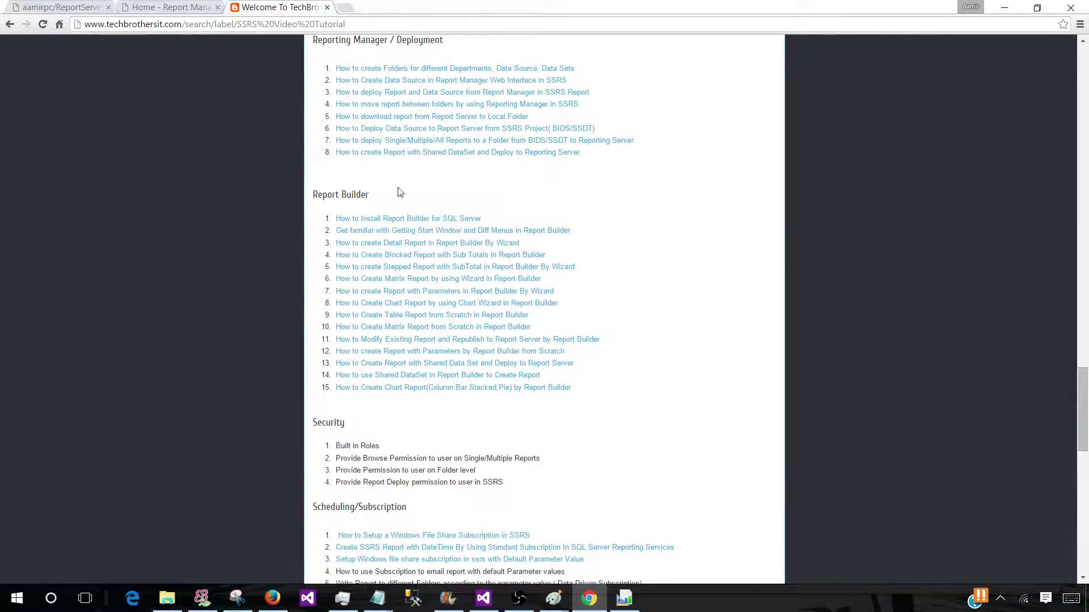
drag(396, 193, 317, 191)
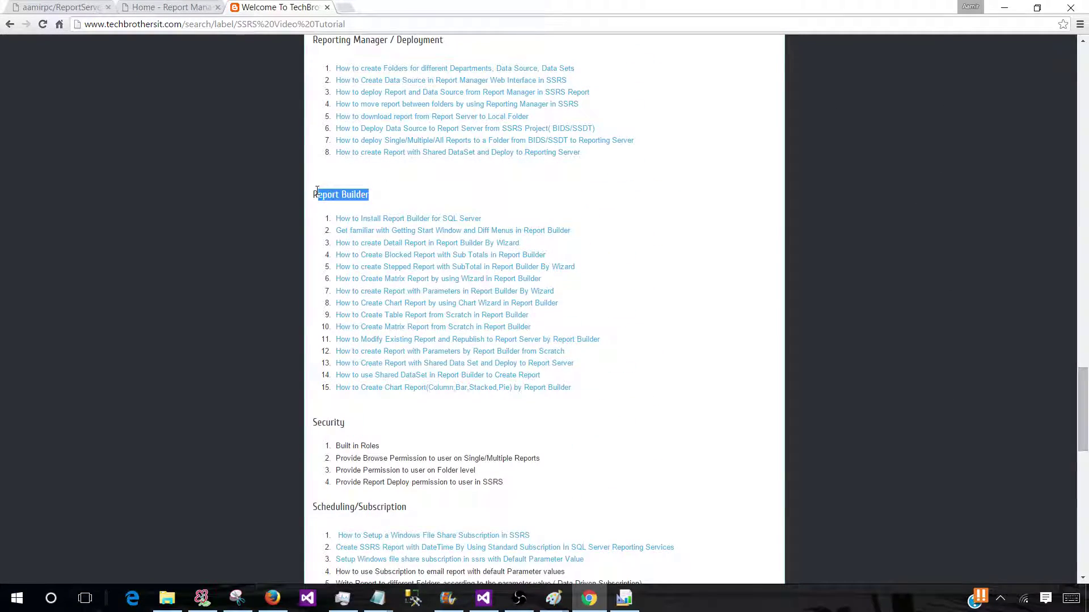
click(399, 195)
click(625, 599)
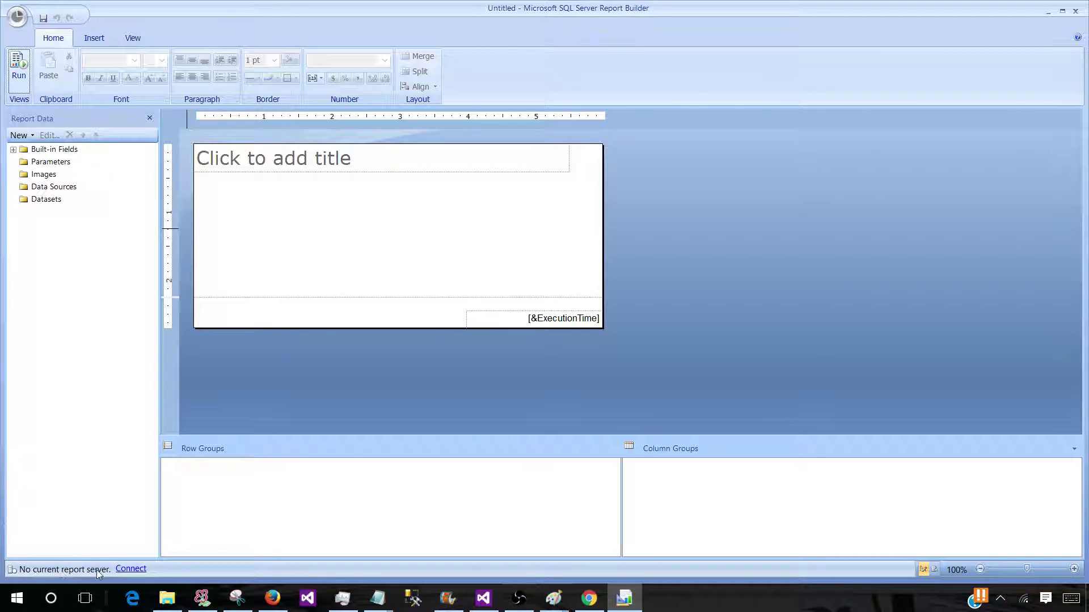
click(131, 569)
click(675, 301)
click(494, 316)
click(589, 347)
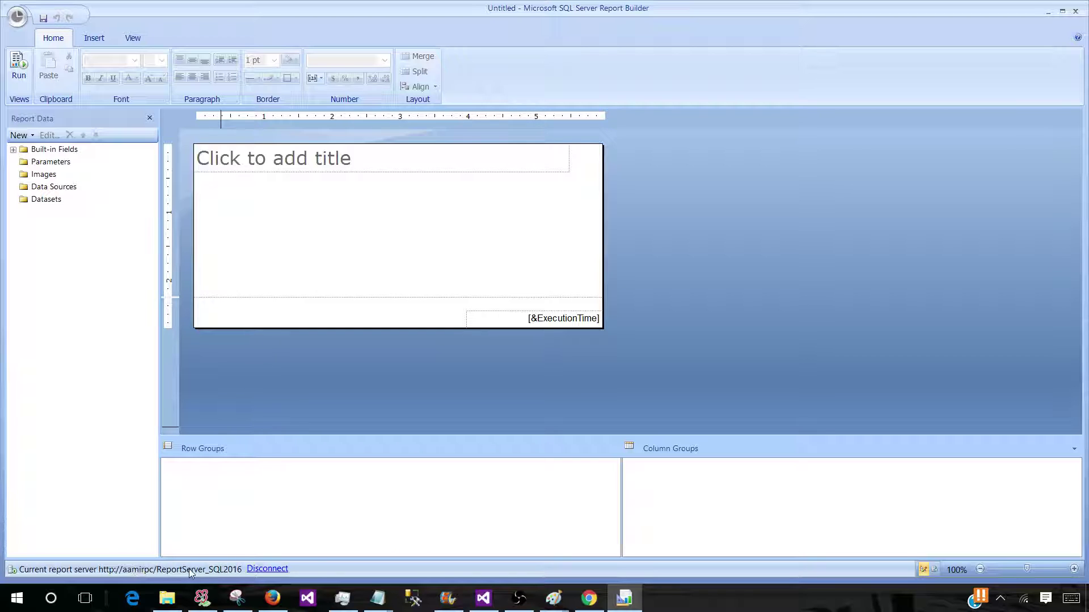
Step: Create DataSource1 using the shared Sales data source from the server's Data Sources folder
click(66, 191)
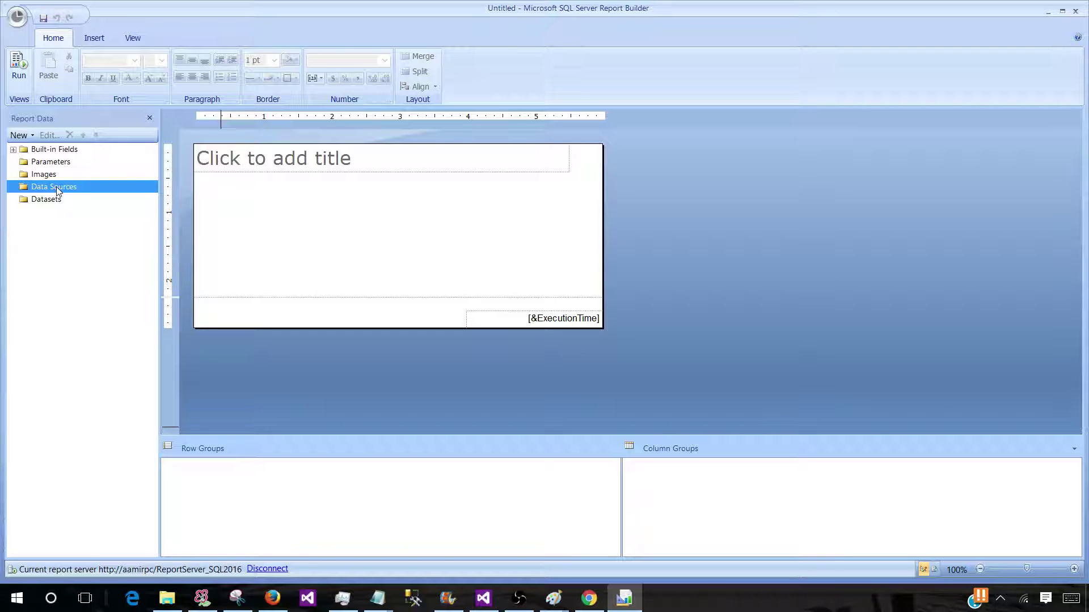
right_click(56, 191)
click(107, 195)
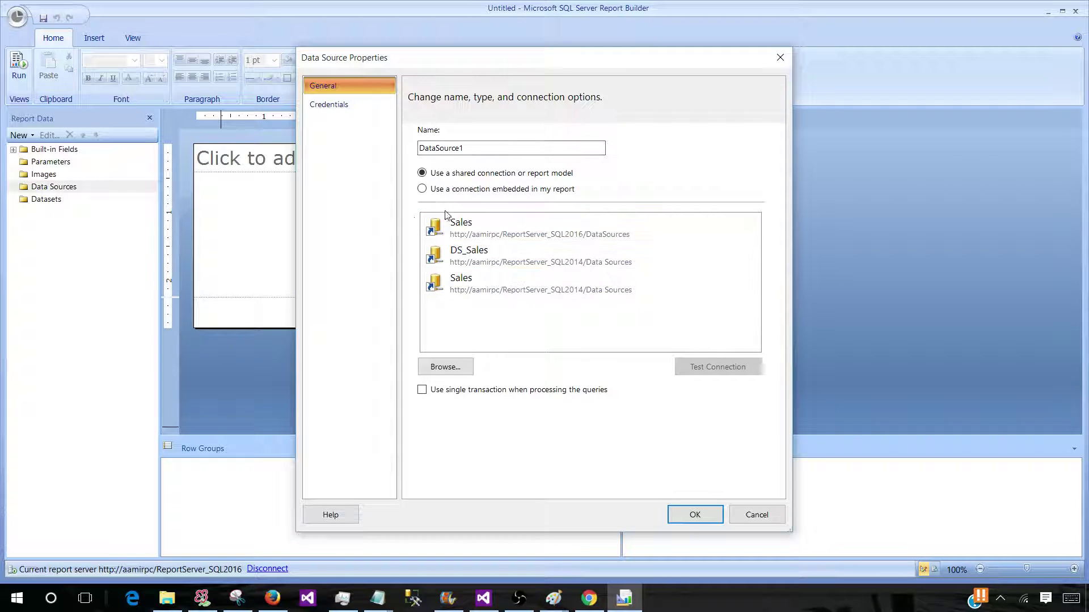
click(508, 293)
click(445, 367)
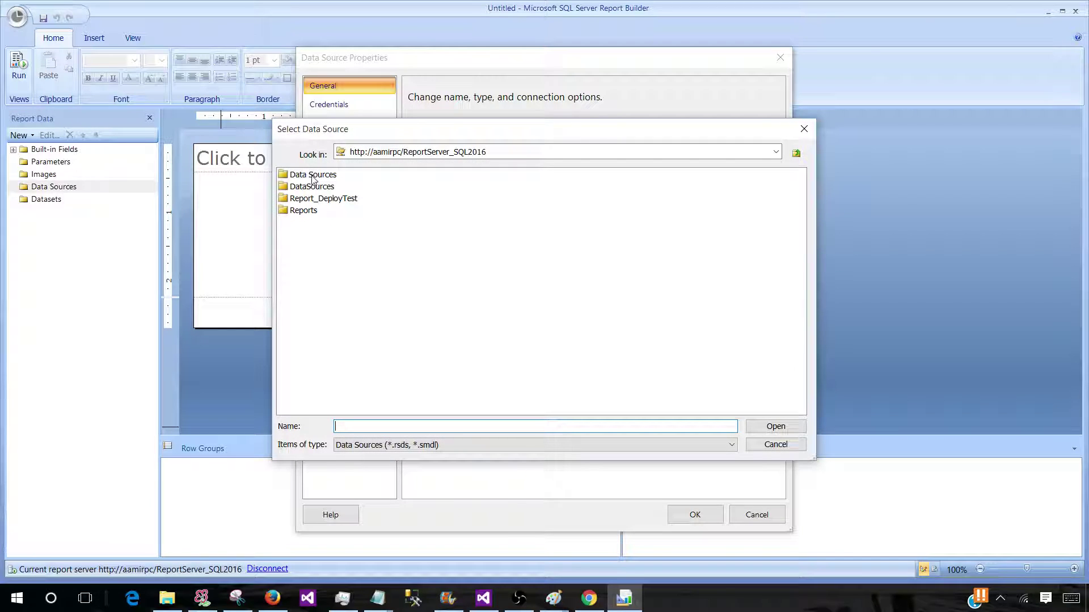
double_click(313, 179)
click(298, 175)
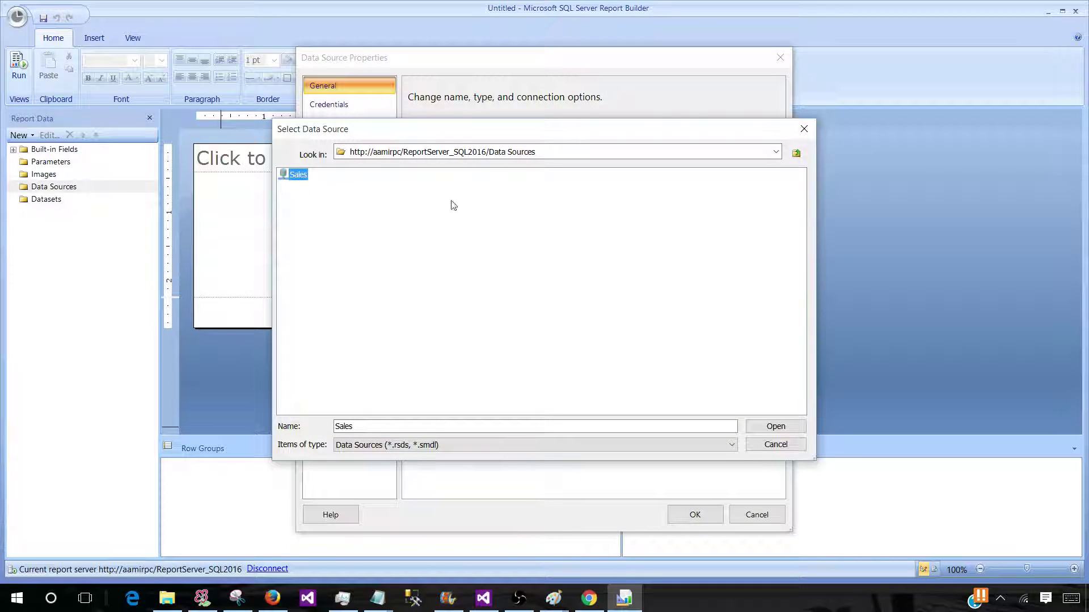
click(772, 427)
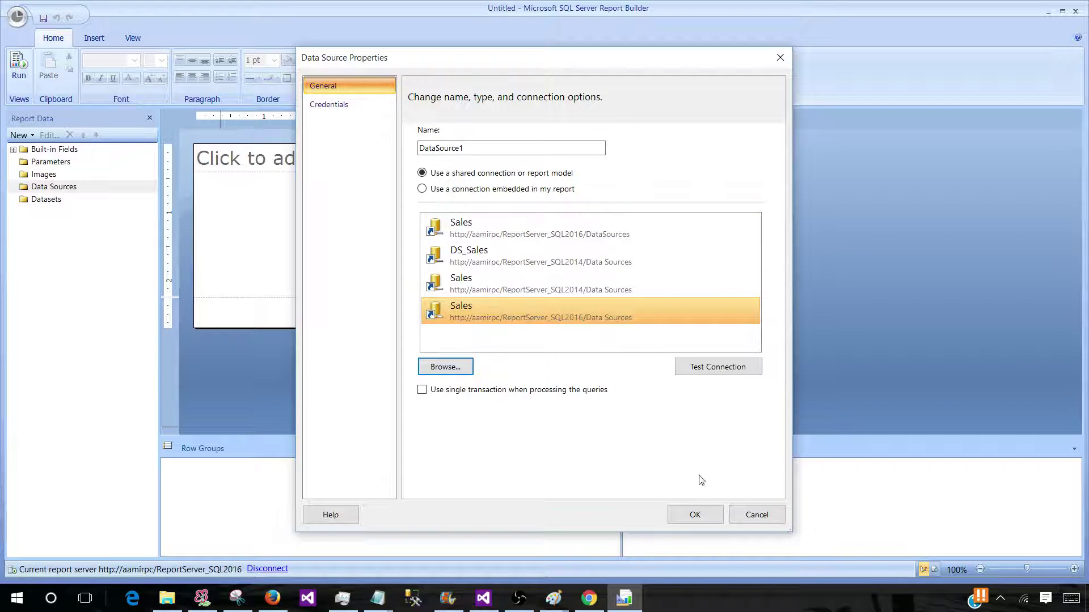
click(695, 514)
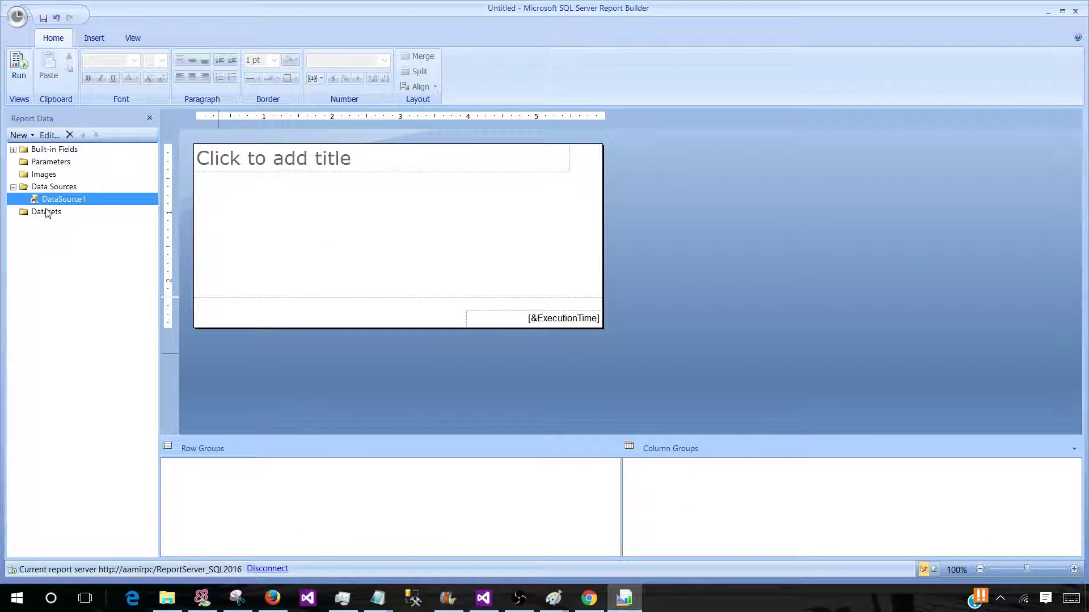
Step: Create embedded dataset DataSet1 on DataSource1 with the query 'Select * from dbo.TotalSale'
click(50, 212)
right_click(53, 212)
click(73, 220)
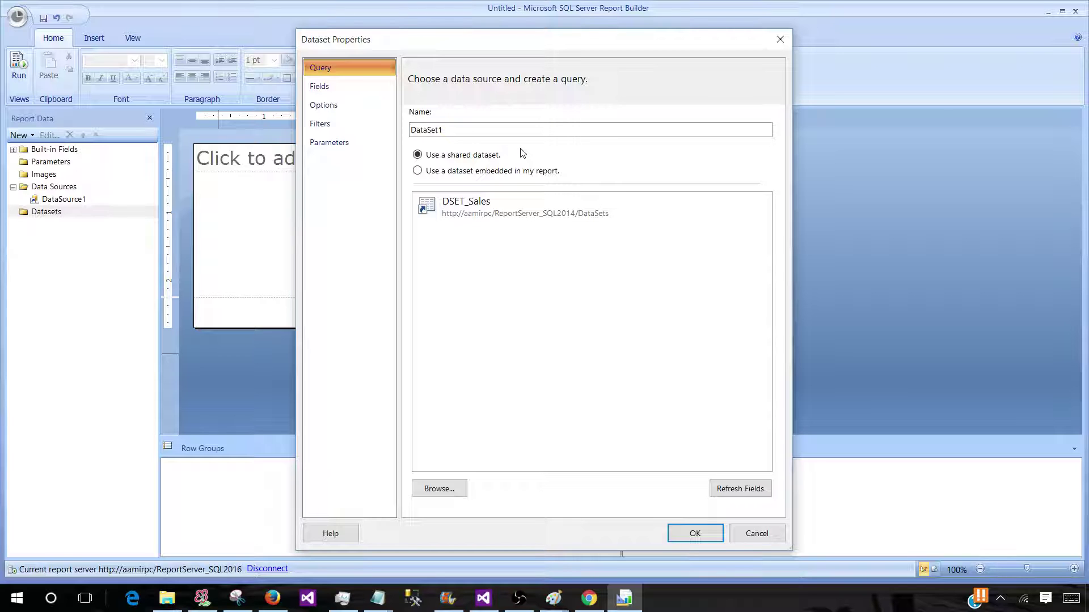
click(436, 171)
click(453, 218)
click(460, 231)
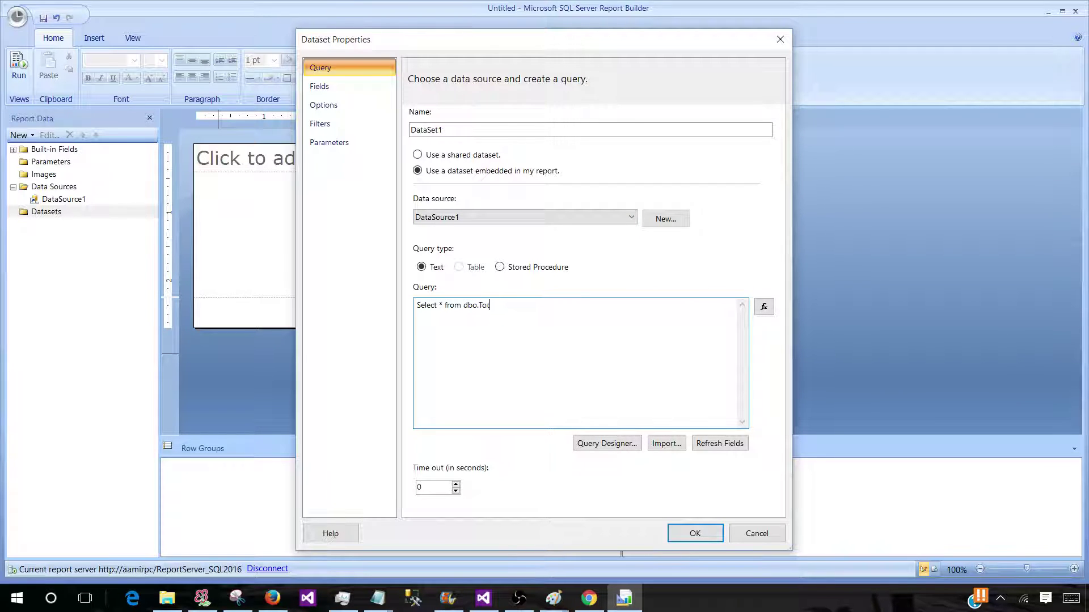
click(705, 532)
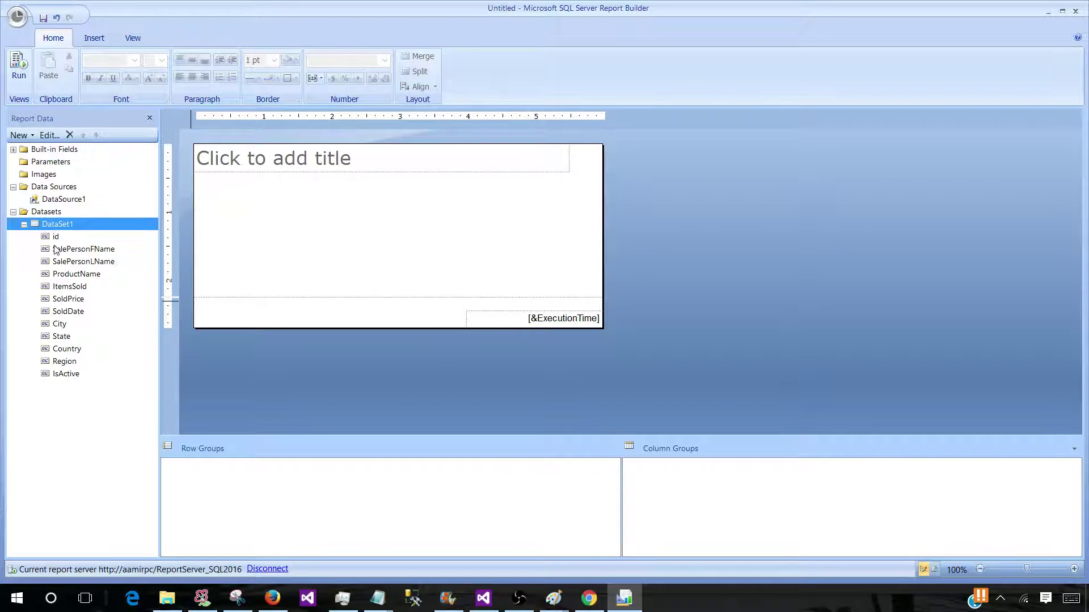
Step: Insert a table with SalePersonFName and SalePersonLName columns, preview it, then return to design
click(69, 249)
click(234, 211)
right_click(257, 206)
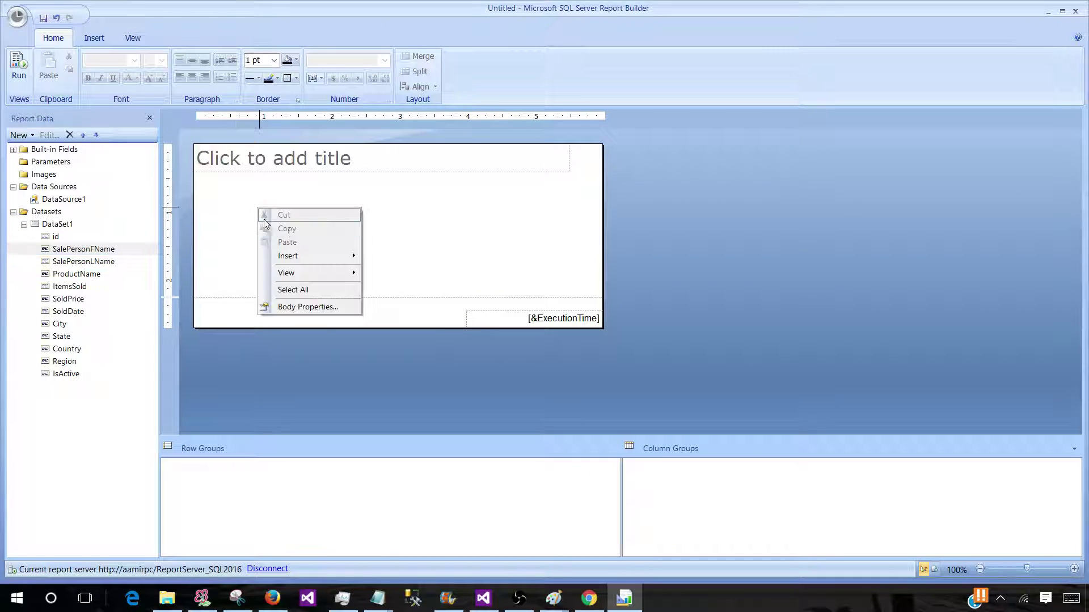
mouse_move(287, 258)
click(390, 270)
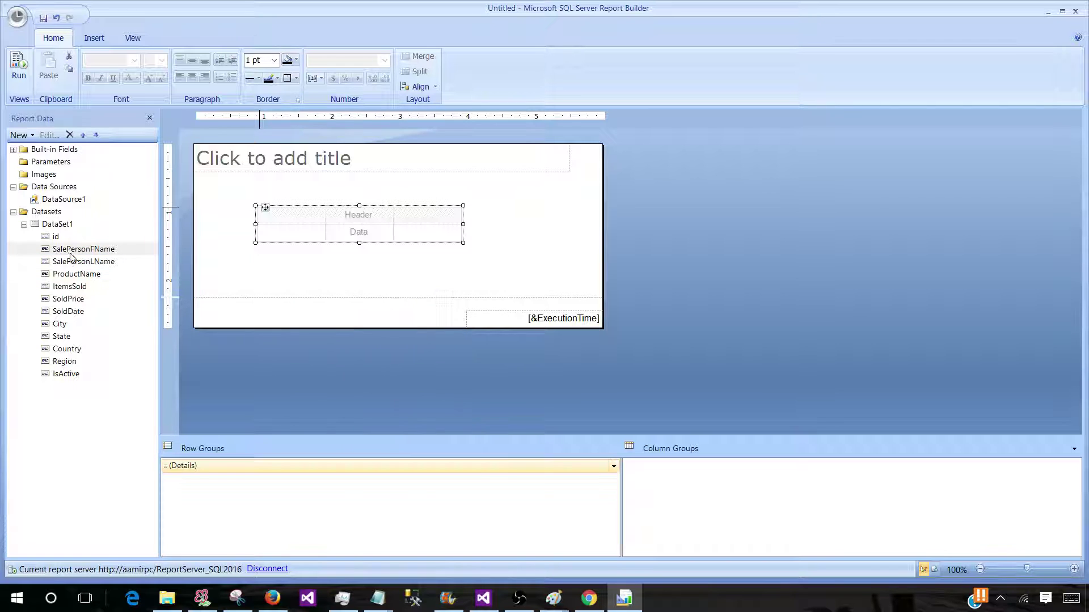
drag(73, 253, 278, 232)
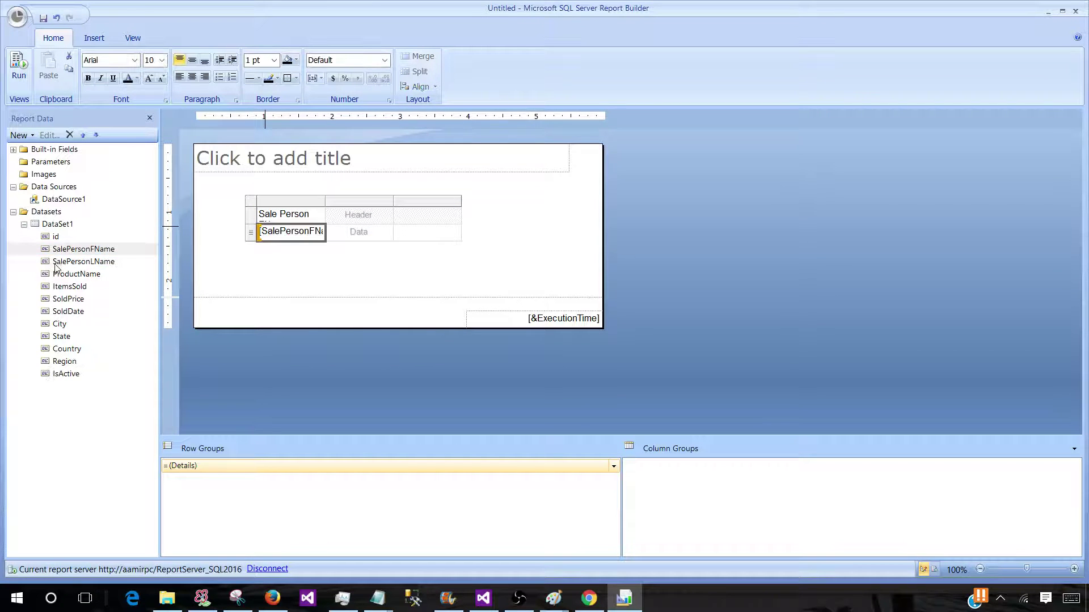
drag(63, 251, 363, 229)
click(220, 202)
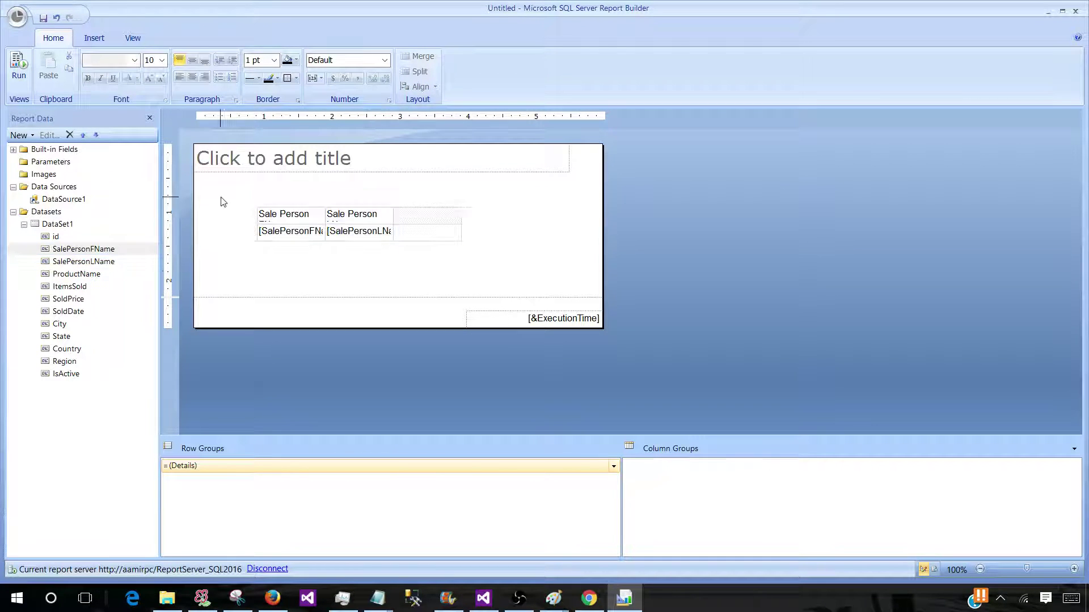
click(22, 71)
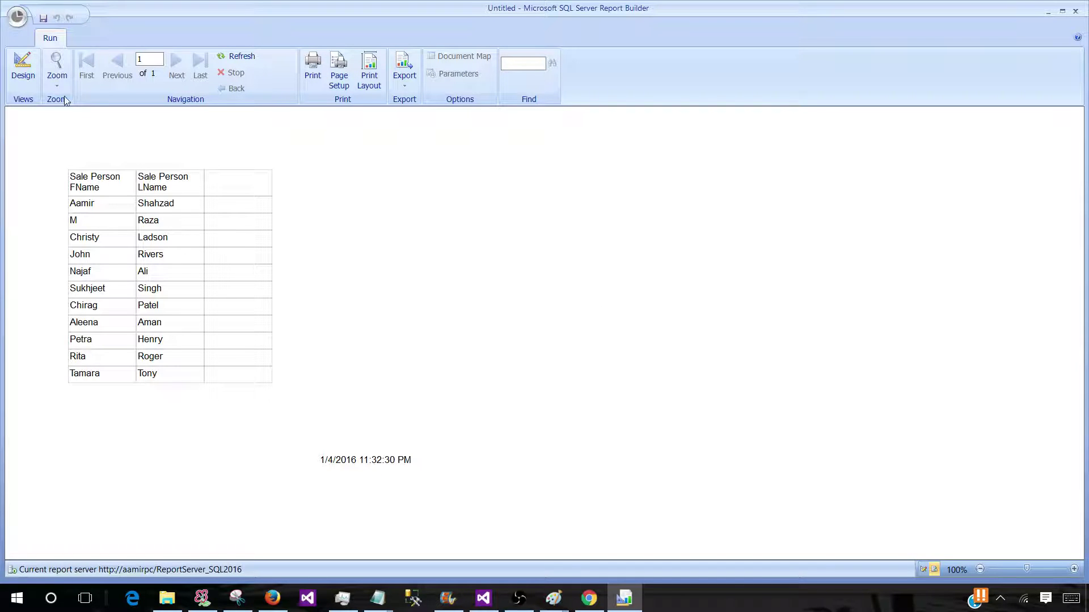
click(21, 72)
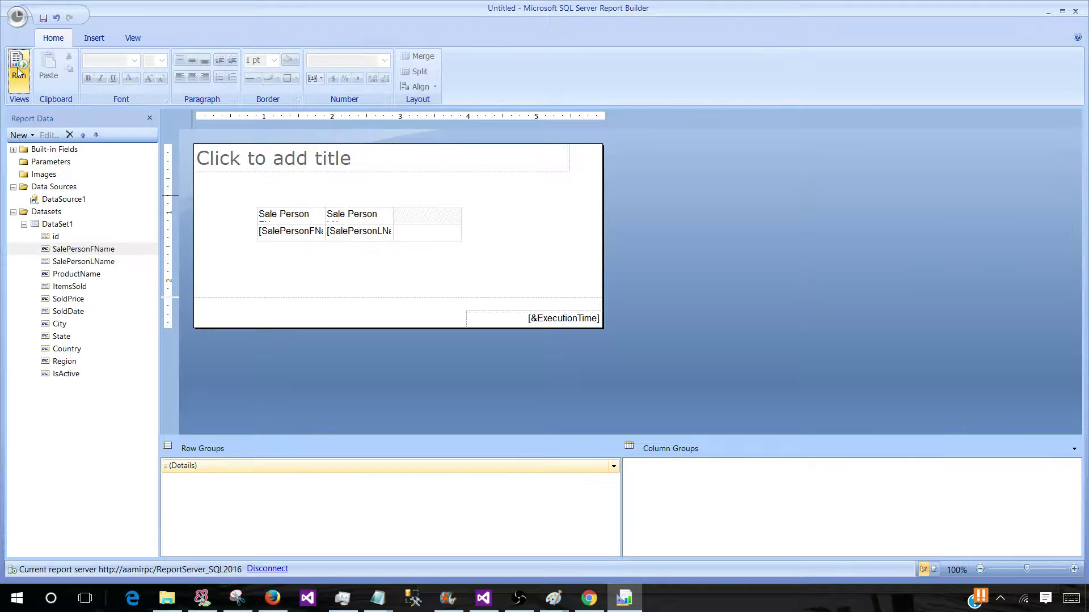
Step: Save the report as Untitled1.rdl in the SQL2016 server's Reports folder
click(44, 19)
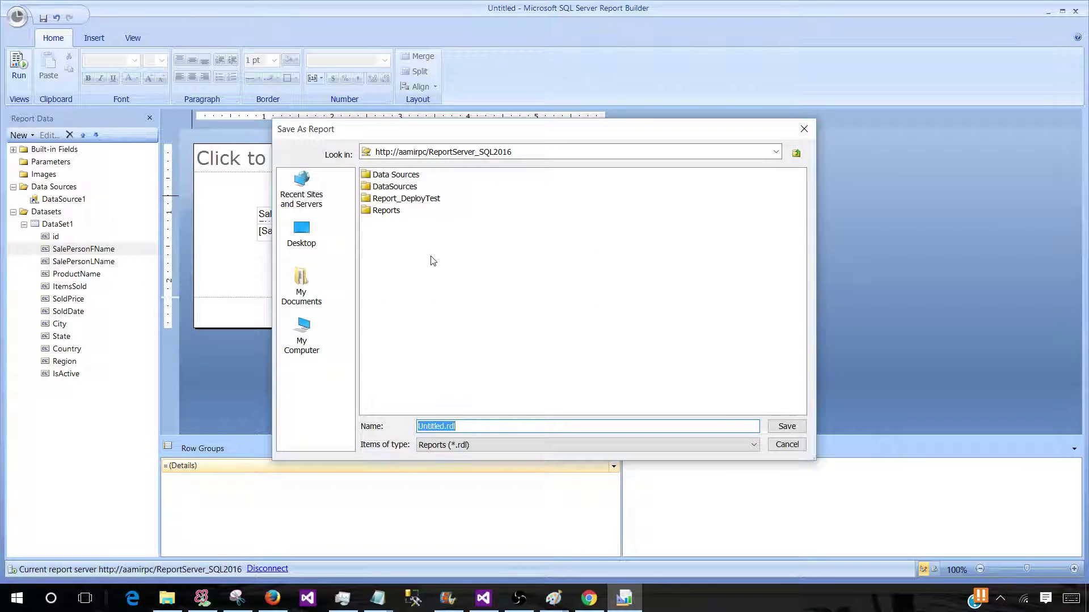
click(518, 150)
click(527, 150)
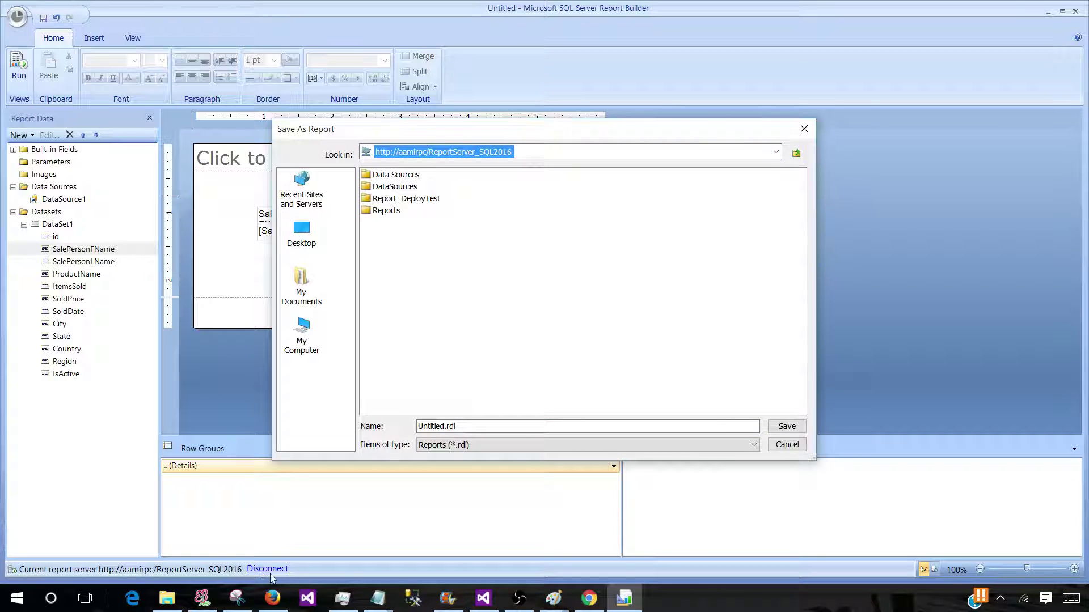
double_click(382, 212)
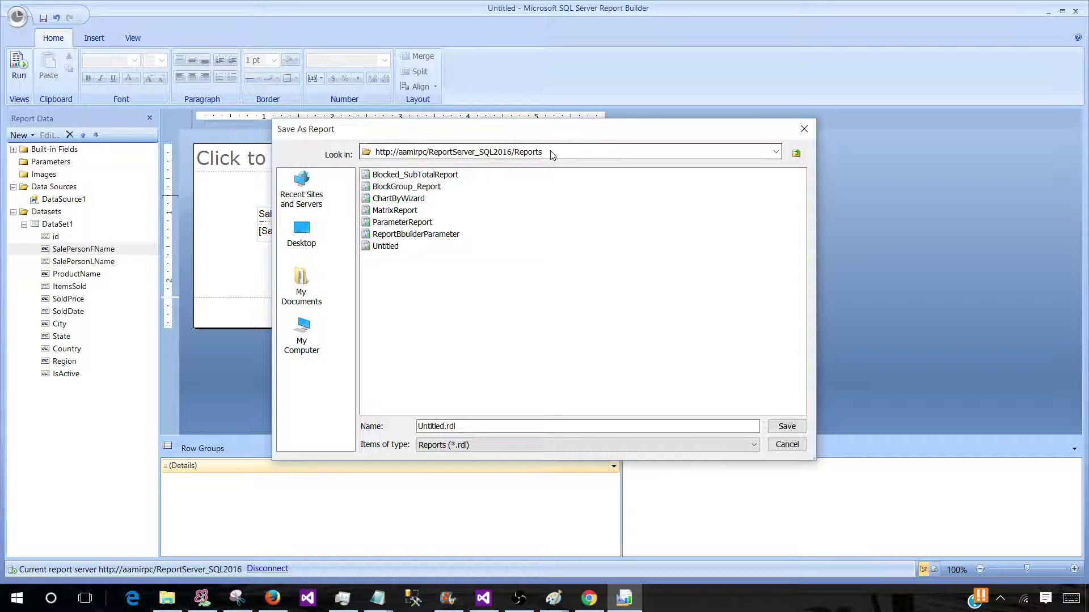
click(446, 428)
click(445, 427)
text(1)
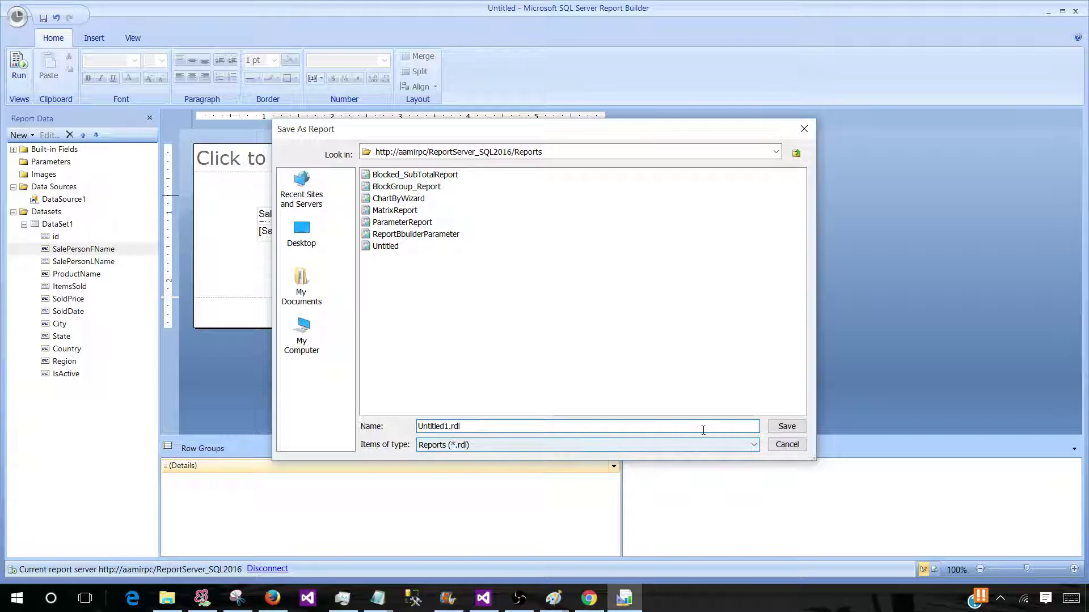
click(788, 428)
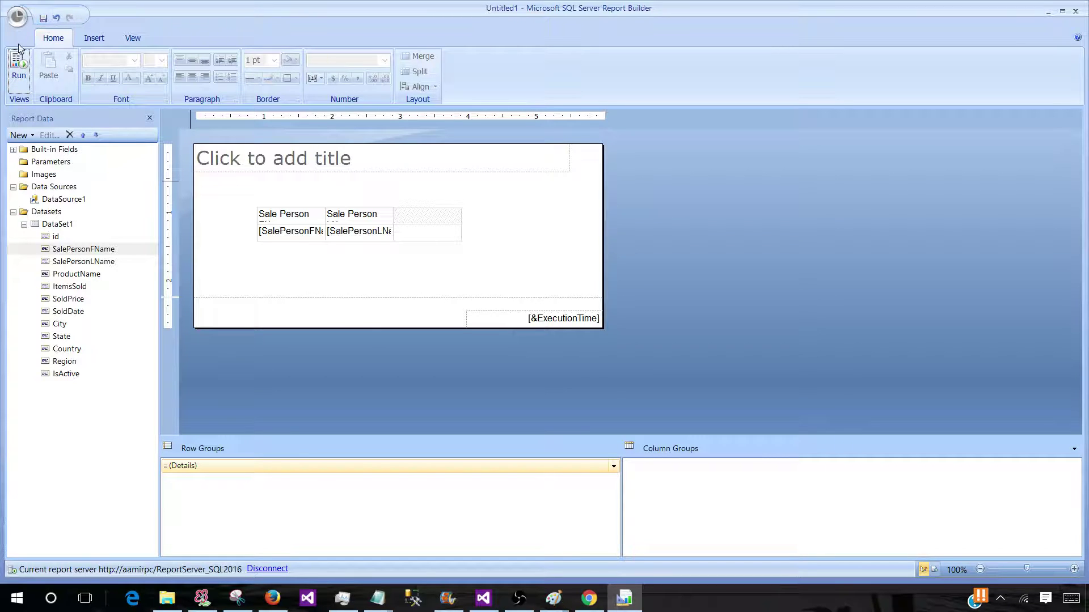
Step: Open MatrixReport from the report server's Reports folder
click(17, 18)
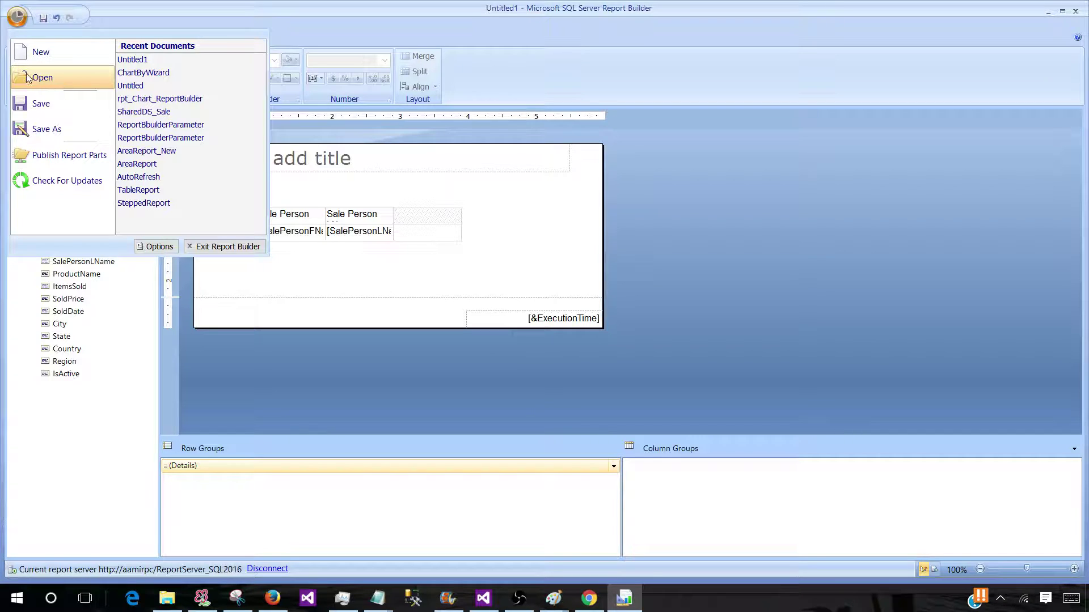
click(18, 15)
click(18, 16)
click(43, 75)
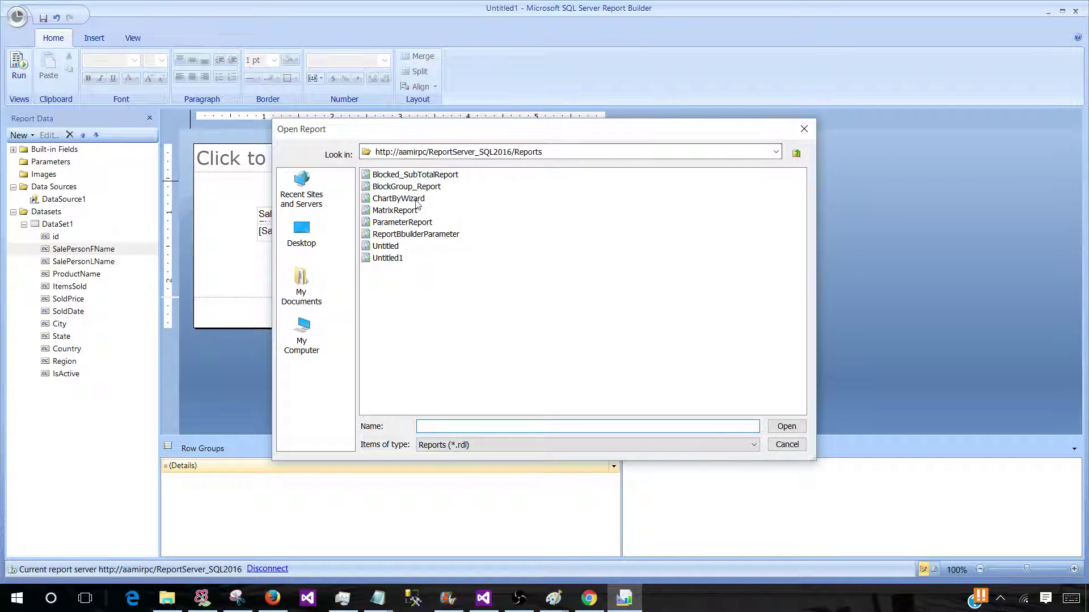
click(397, 211)
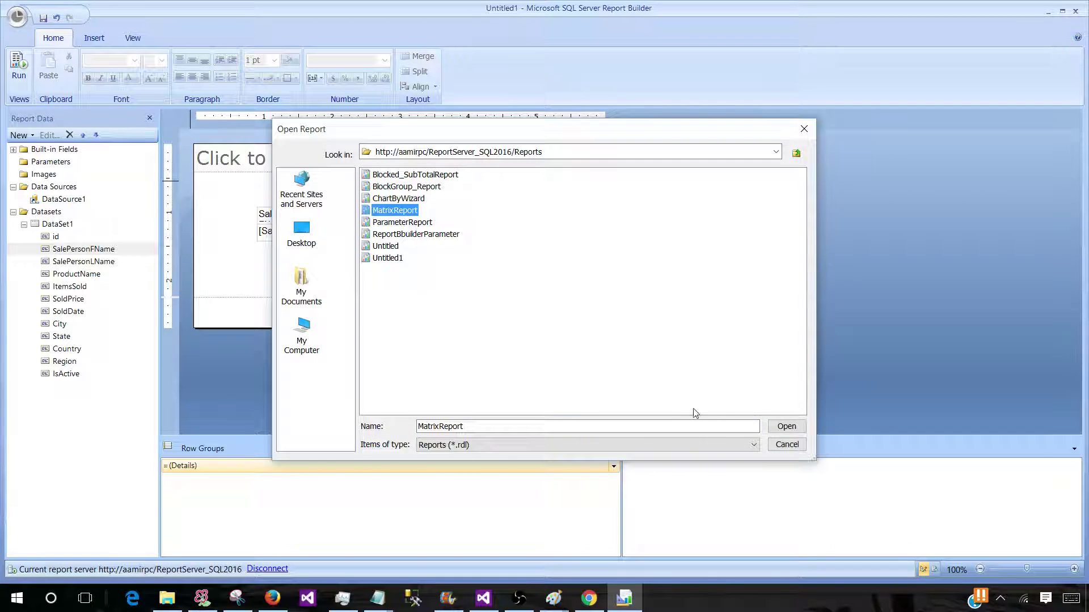
click(773, 427)
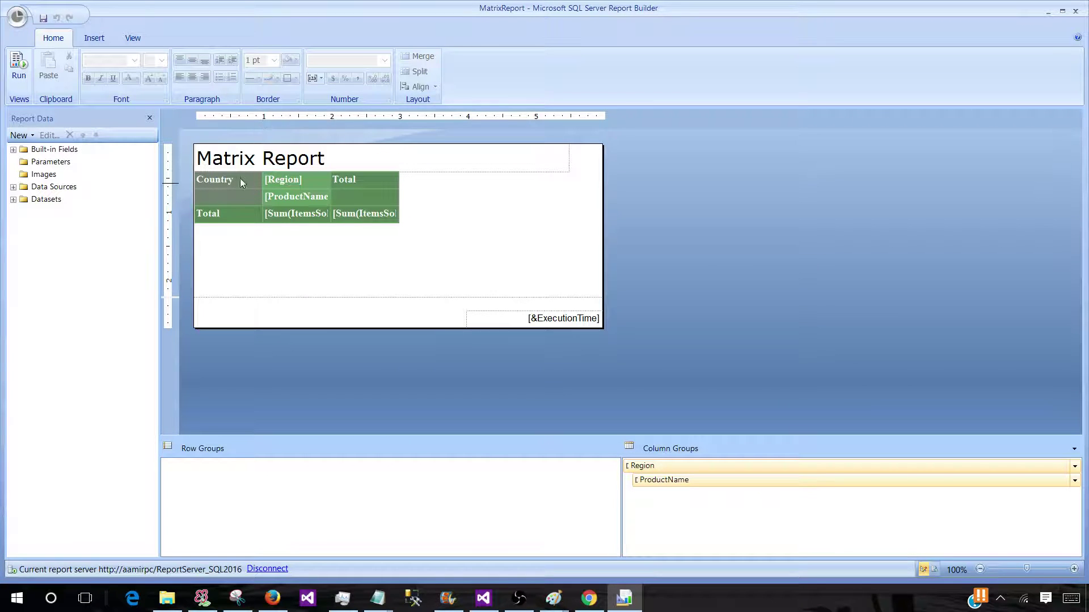
click(337, 162)
click(337, 162)
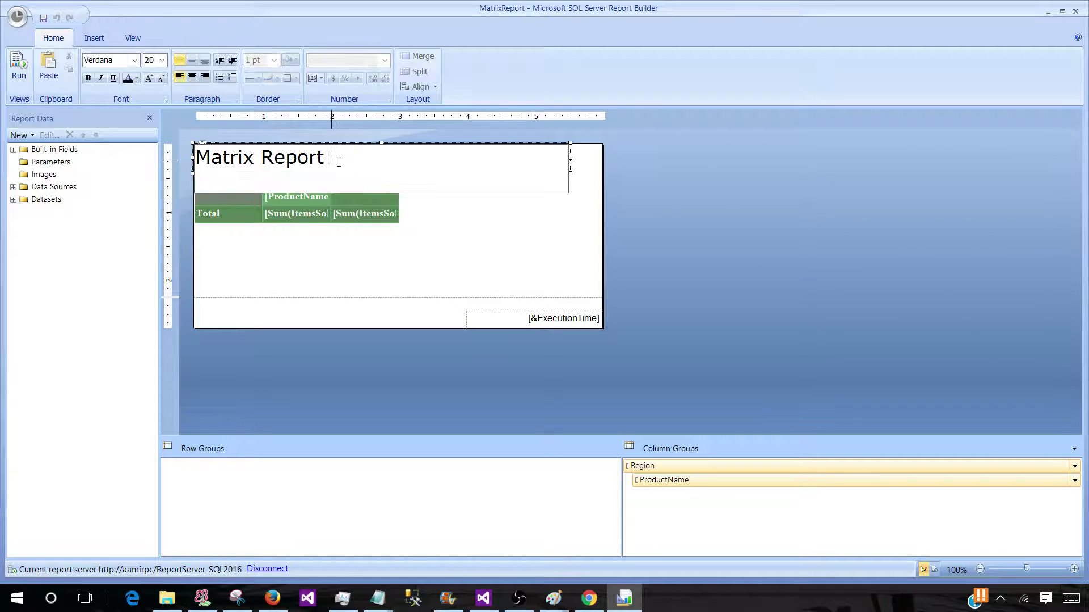
click(258, 244)
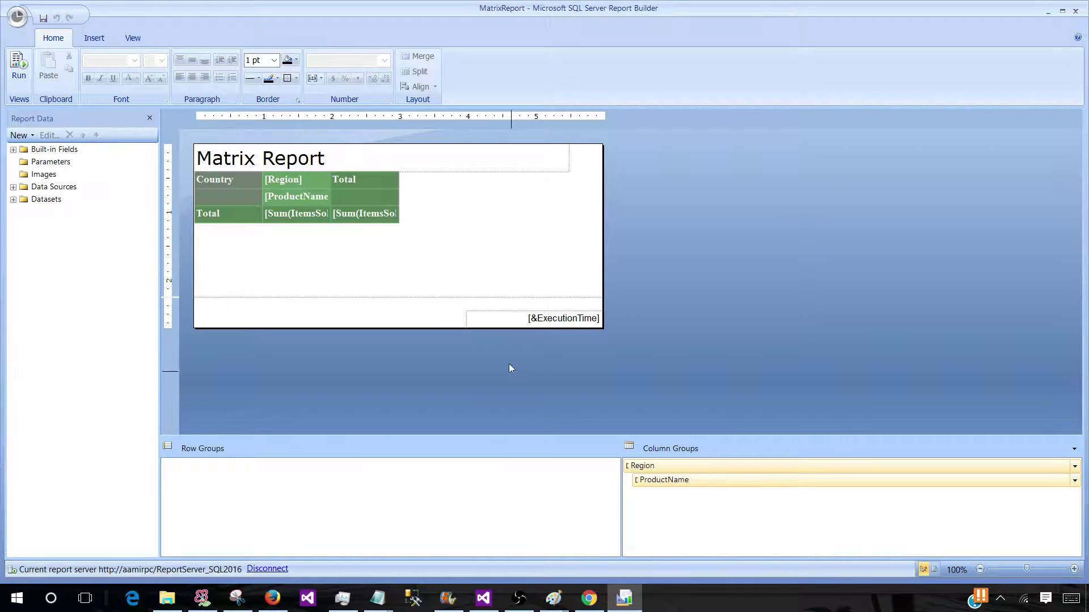
Step: Launch Report Builder from the Report Manager Home page in Chrome
click(590, 601)
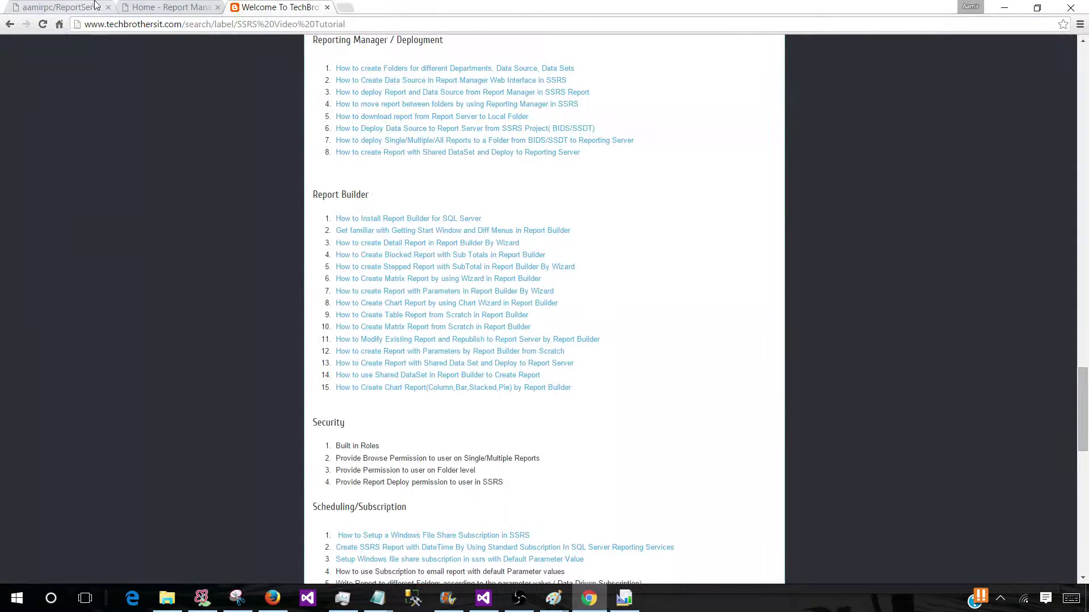
click(156, 7)
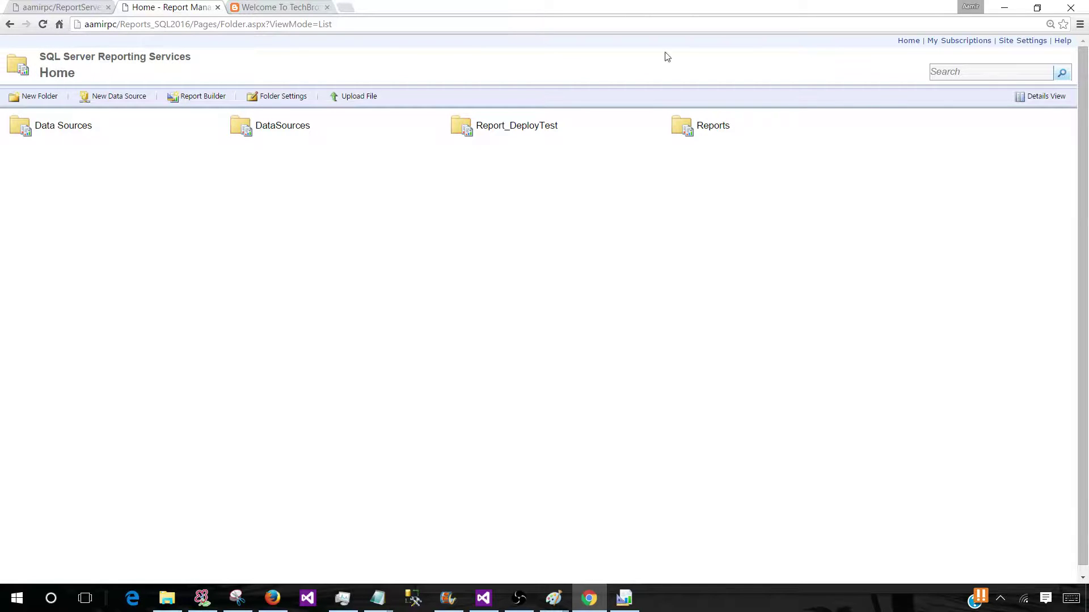
click(902, 42)
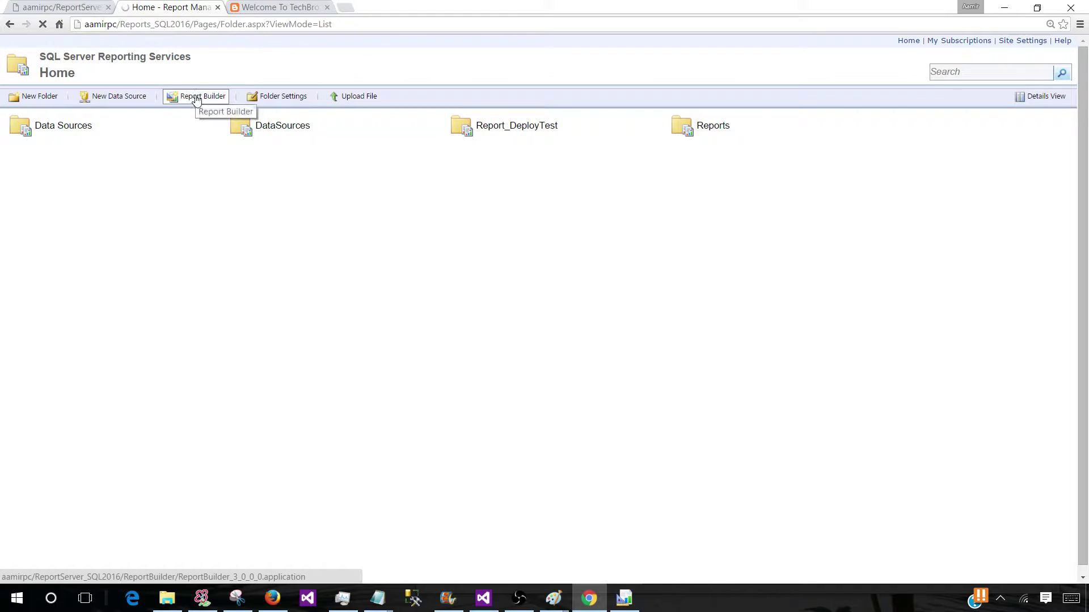
click(624, 598)
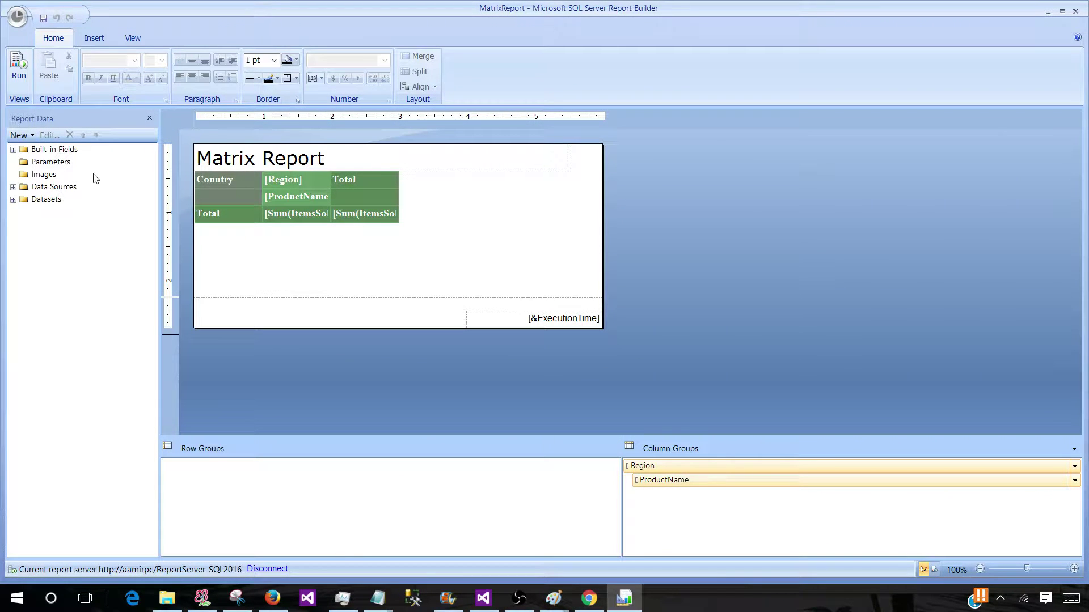
click(705, 609)
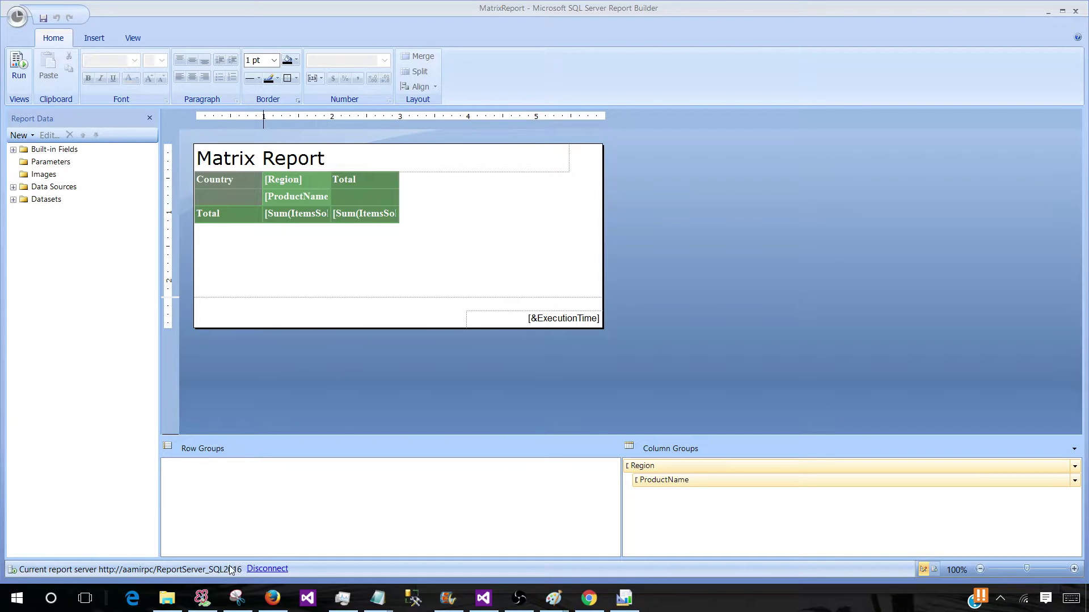
Step: Show the Report Manager Home page in Chrome with its four server folders
click(589, 598)
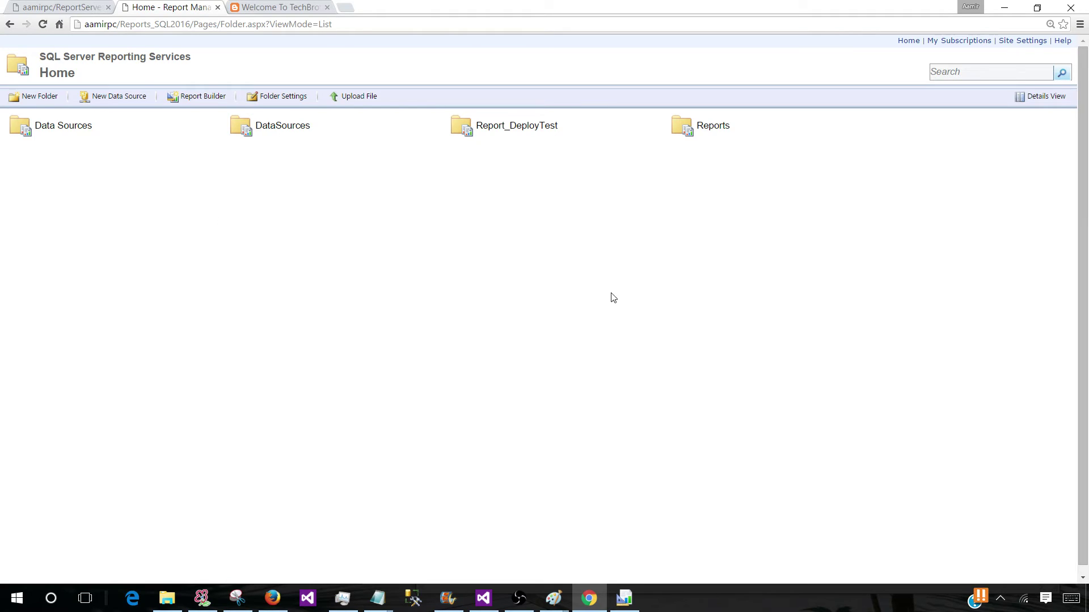
click(711, 608)
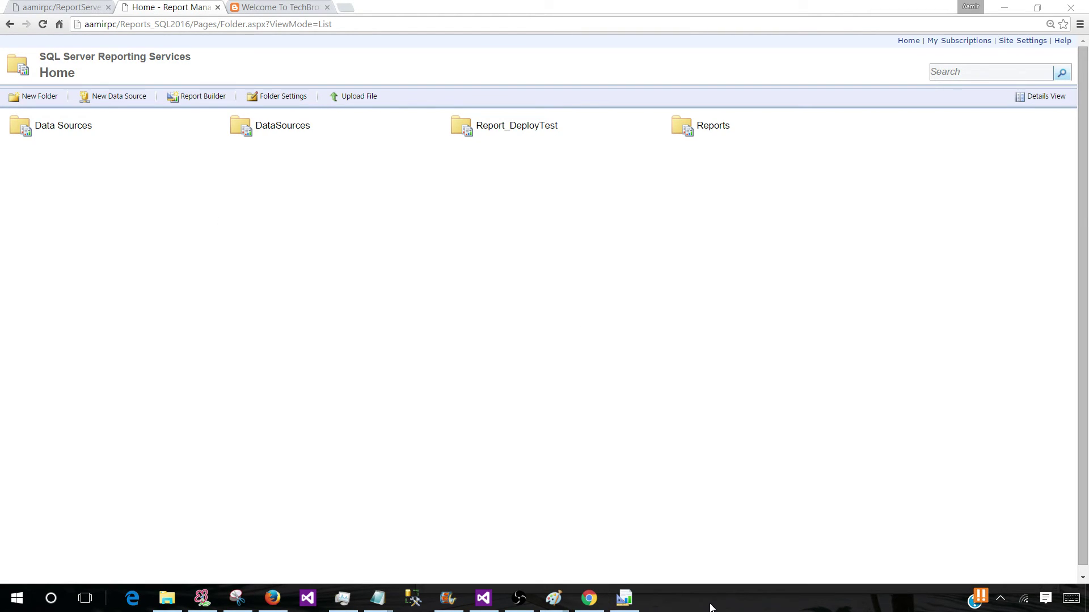